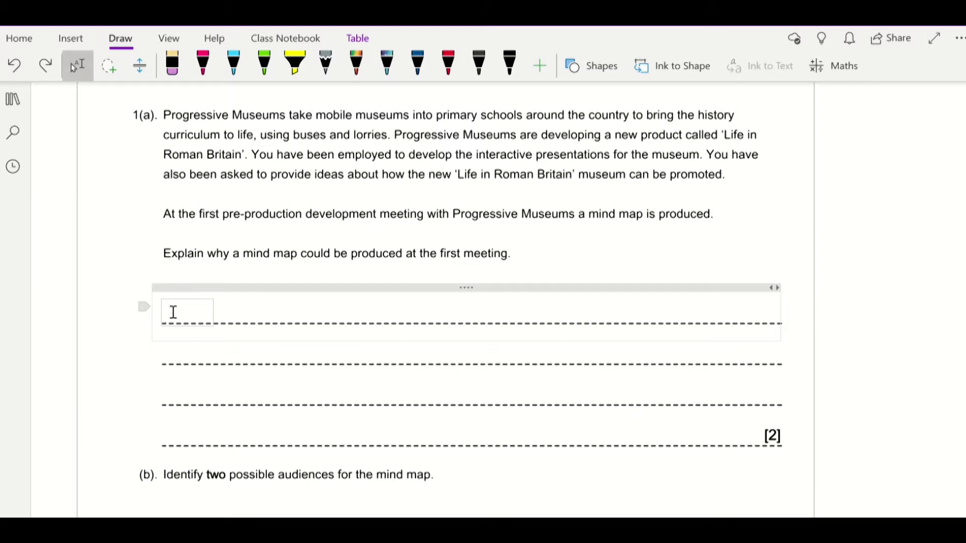
# Begin the red 1(a) answer with 'The pu' on the first answer line.
pyautogui.write('The pu')
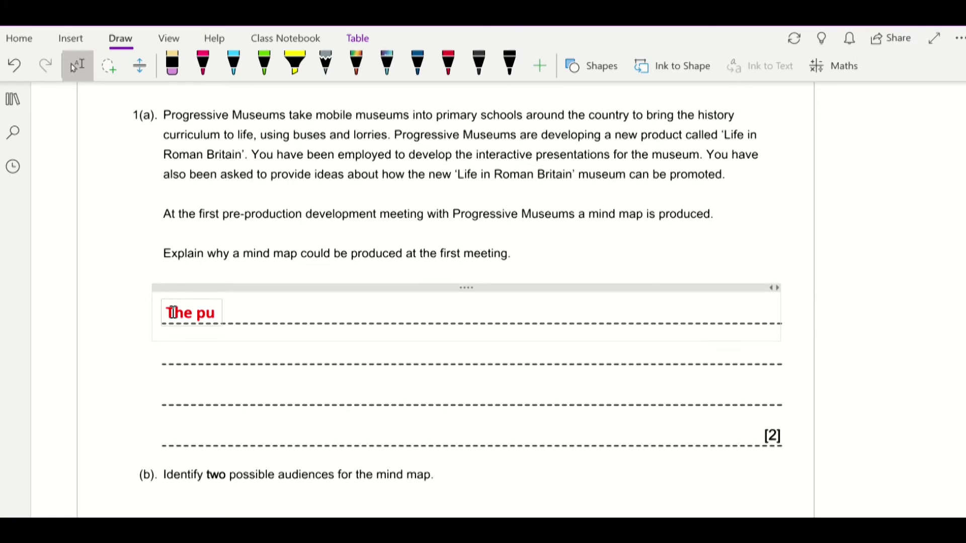
# Type the 1(a) answer: the mindmap shares and generates ideas quickly, letting everyone share their ideas.
pyautogui.press('BackSpace')
pyautogui.press('BackSpace')
pyautogui.write('mindmap')
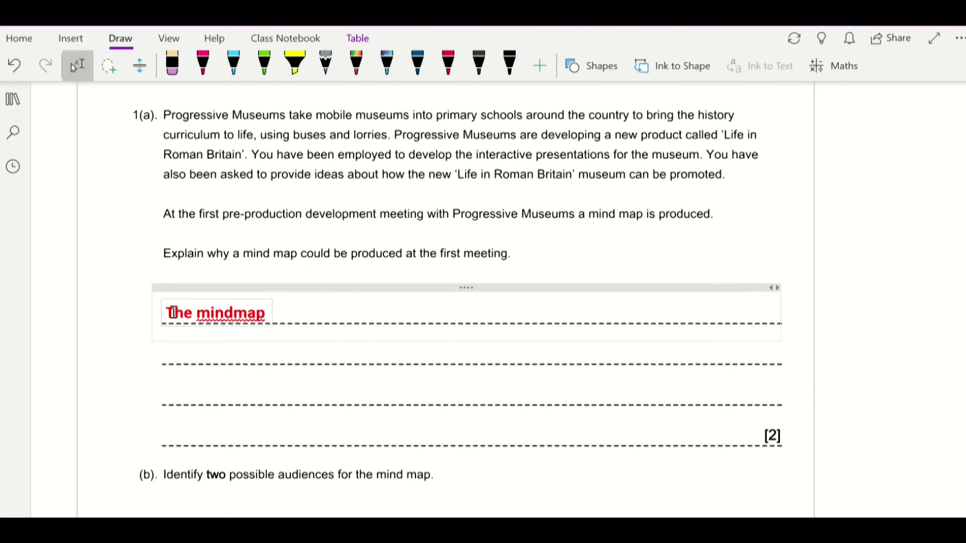
pyautogui.write(' can be used to')
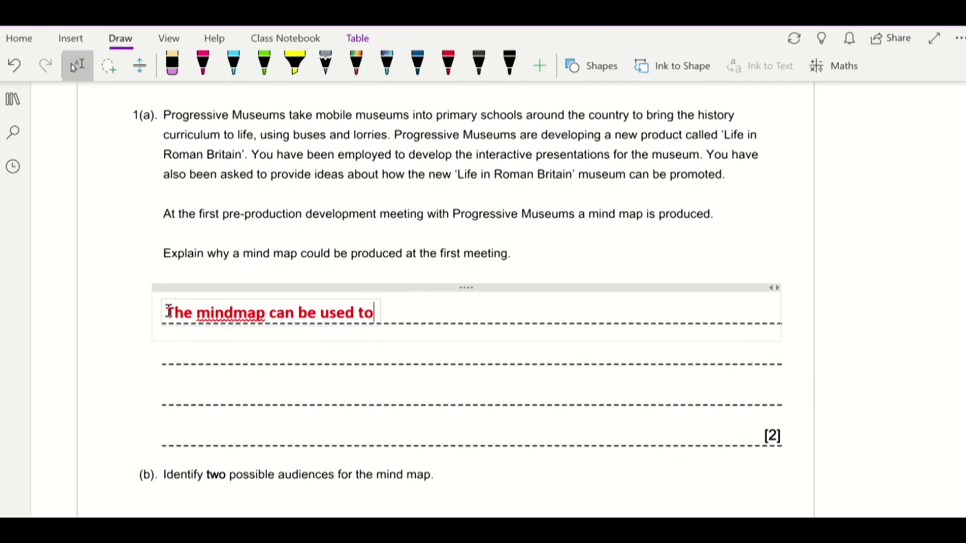
pyautogui.write(' share ideas ')
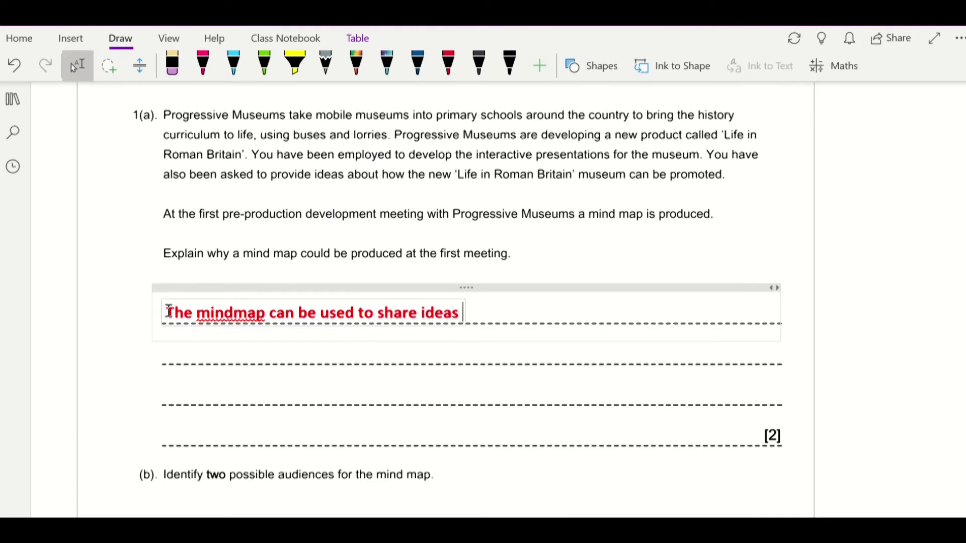
pyautogui.write('quci')
pyautogui.press('BackSpace')
pyautogui.press('BackSpace')
pyautogui.write('ickly')
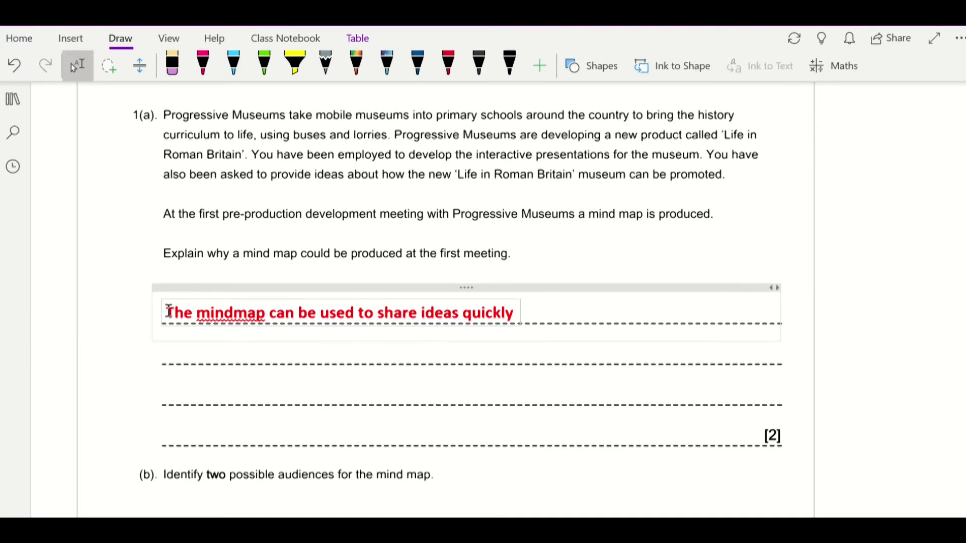
pyautogui.write(' at the first m')
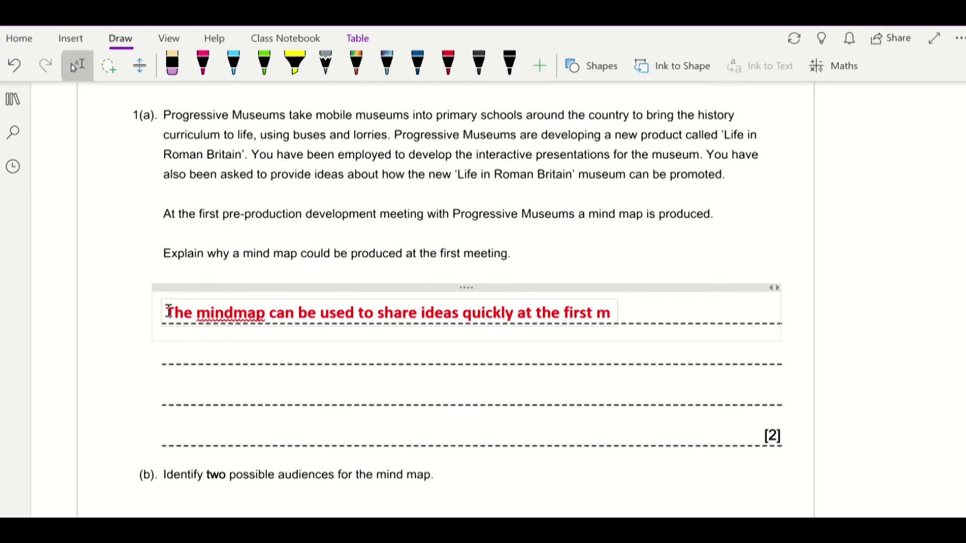
pyautogui.write('eeting. ')
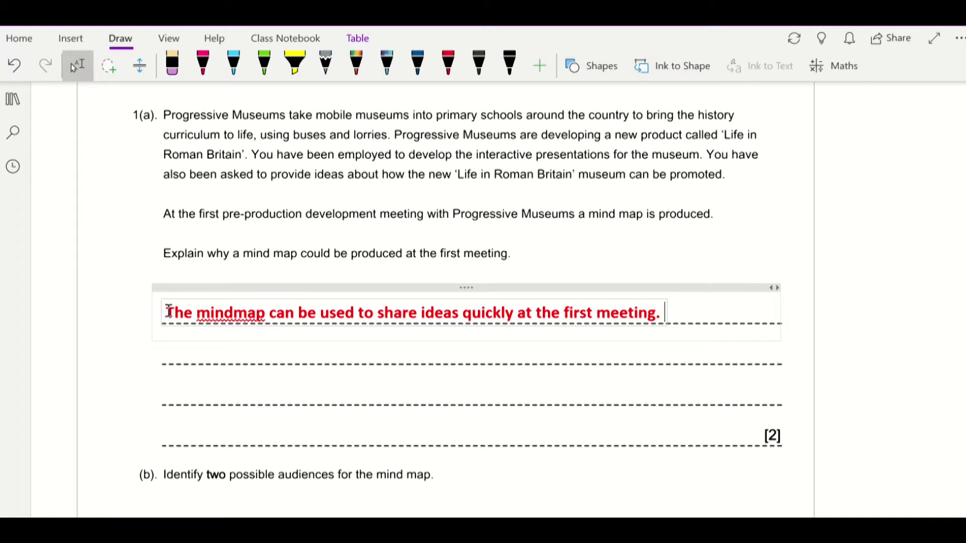
pyautogui.write('It can be used to g')
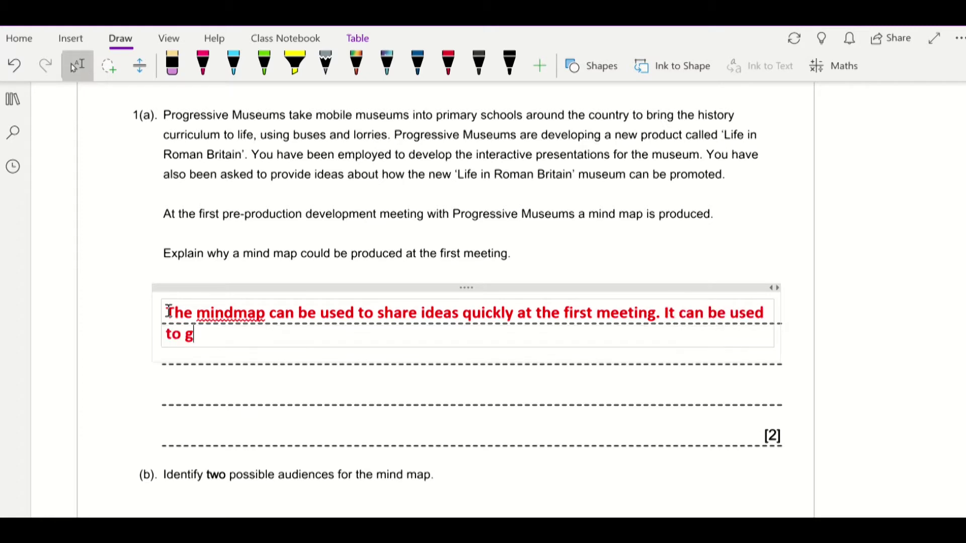
pyautogui.write('enereate')
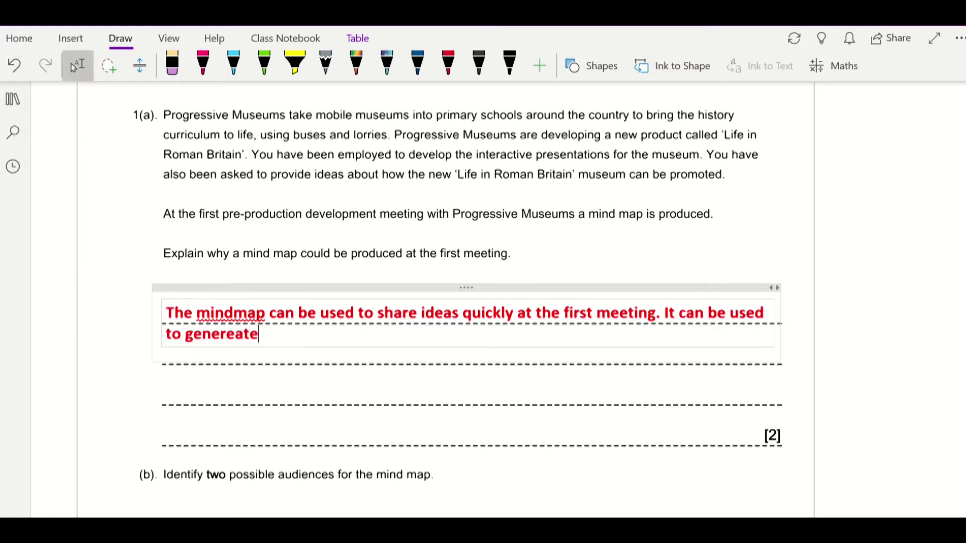
pyautogui.press('BackSpace')
pyautogui.press('BackSpace')
pyautogui.press('BackSpace')
pyautogui.press('BackSpace')
pyautogui.write('ate ide')
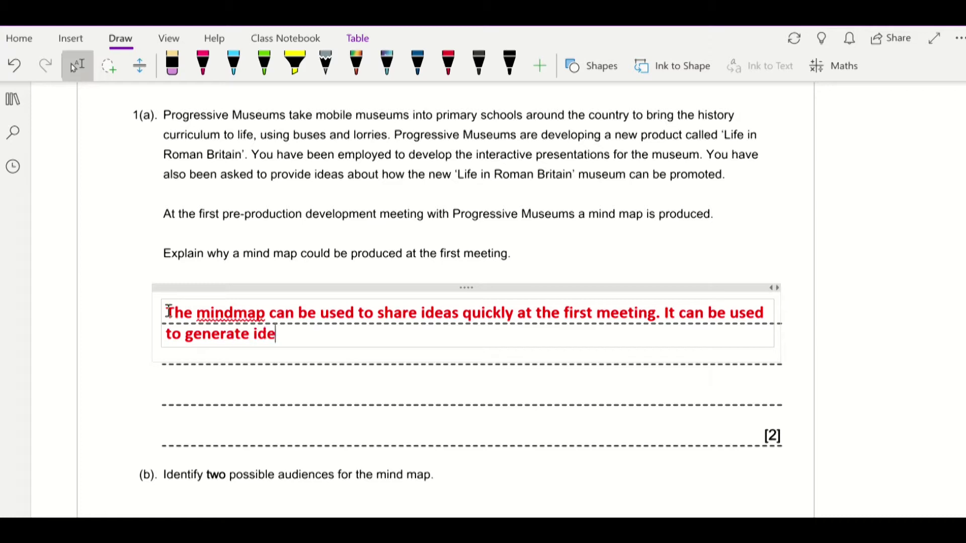
pyautogui.write('as and sh')
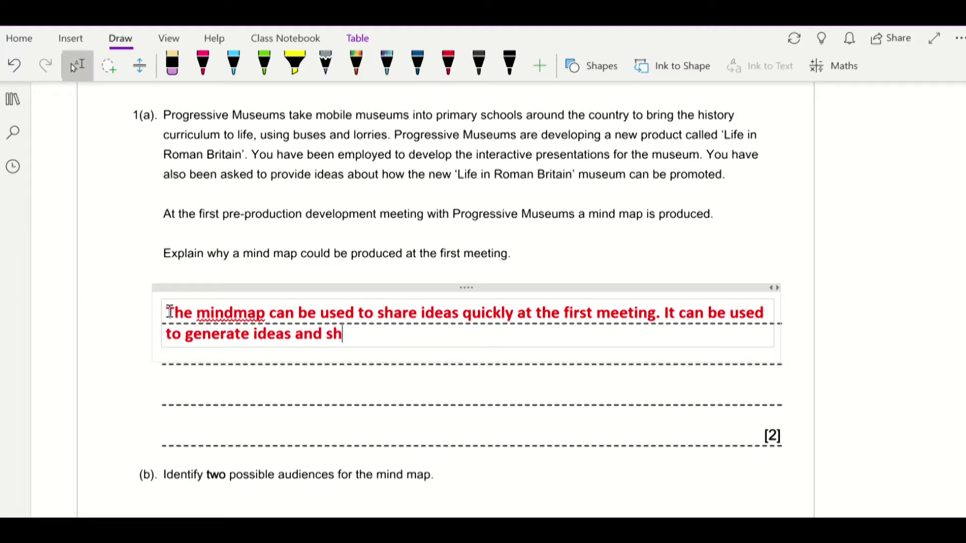
pyautogui.write('are with other people. ')
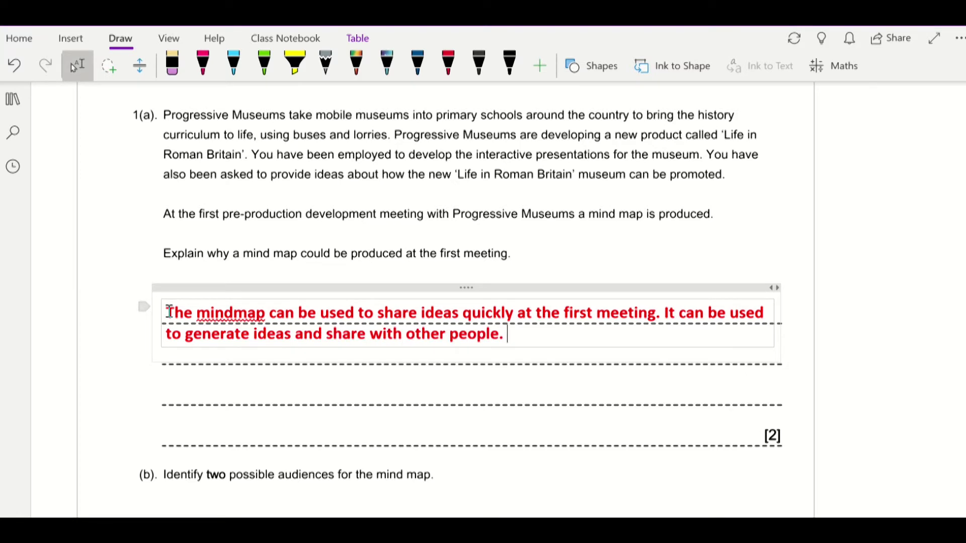
pyautogui.write('It will allow o')
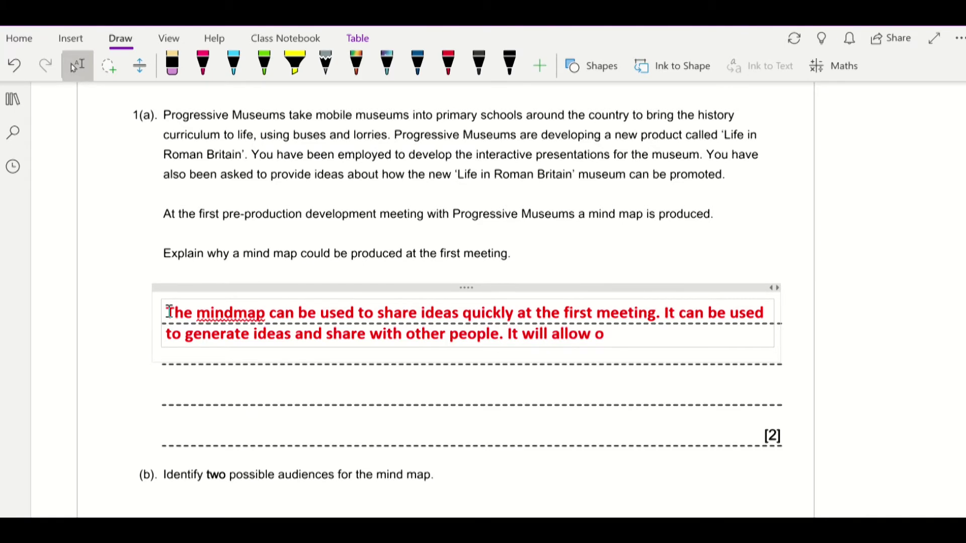
pyautogui.press('BackSpace')
pyautogui.write('everyone at the meeting')
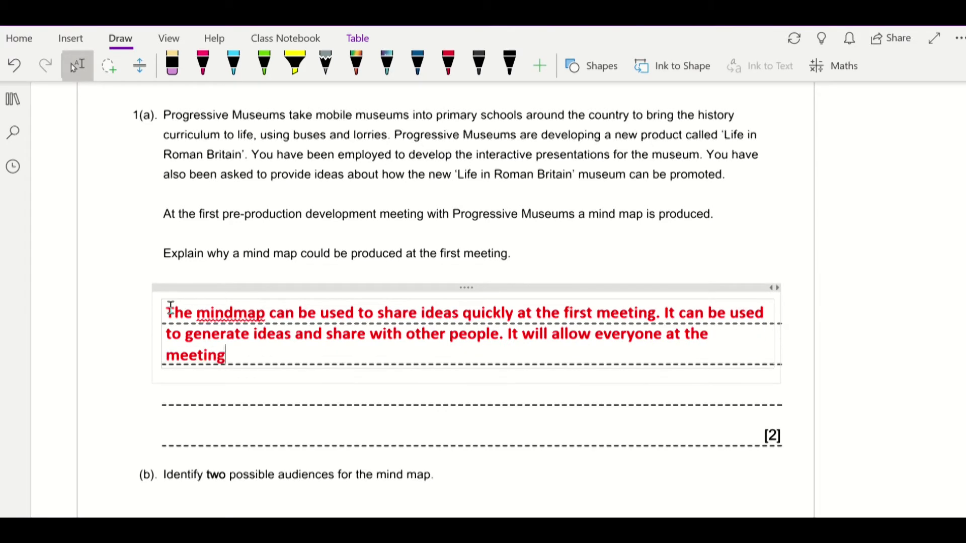
pyautogui.write(' to shaire the')
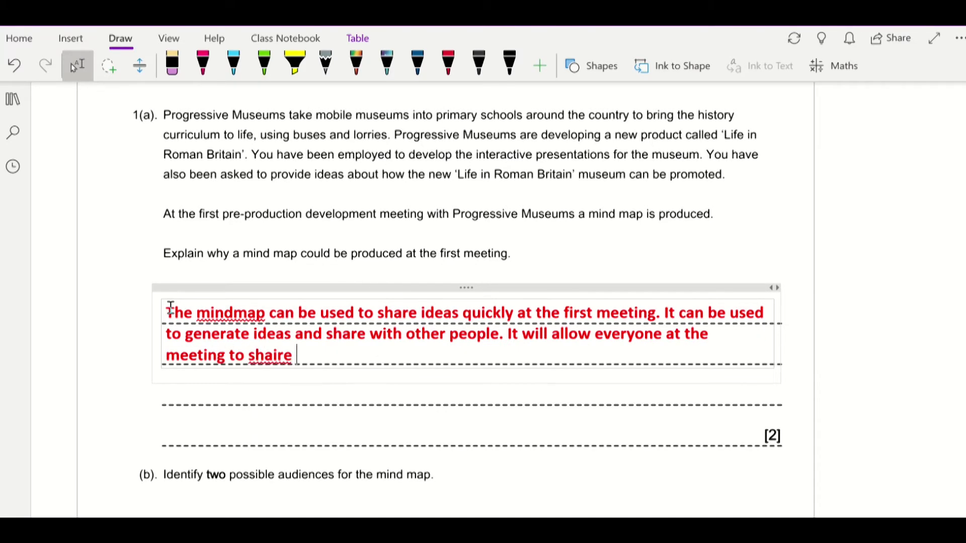
pyautogui.press('BackSpace')
pyautogui.press('BackSpace')
pyautogui.press('BackSpace')
pyautogui.press('BackSpace')
pyautogui.press('BackSpace')
pyautogui.press('BackSpace')
pyautogui.press('BackSpace')
pyautogui.write('re their ideas.')
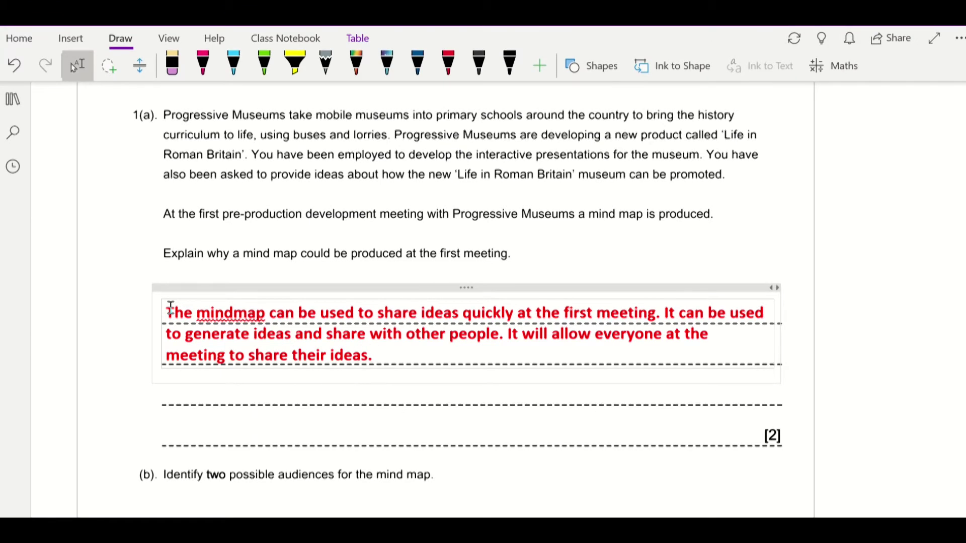
# Correct 'mindmap' to 'mind map' and draw two green ticks on the answer.
pyautogui.rightClick(234, 315)
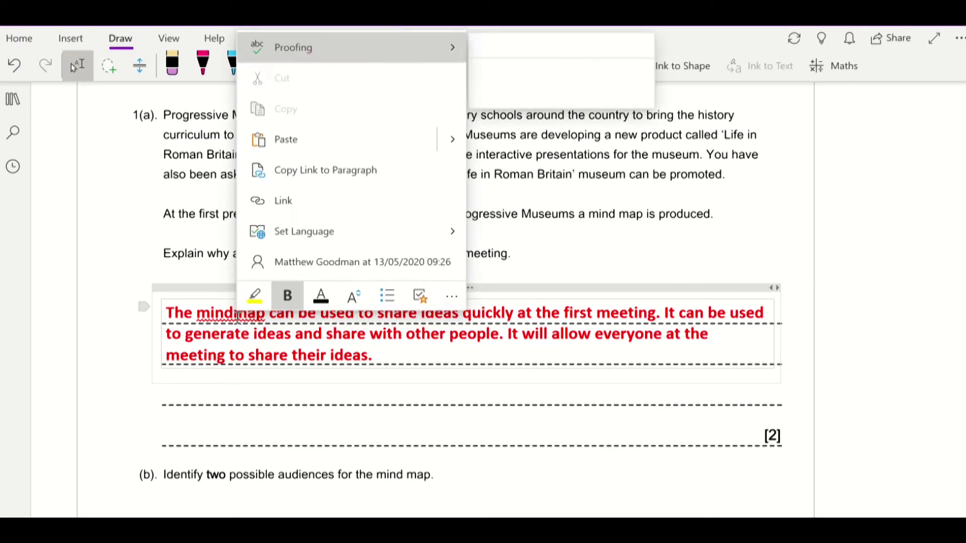
pyautogui.click(500, 46)
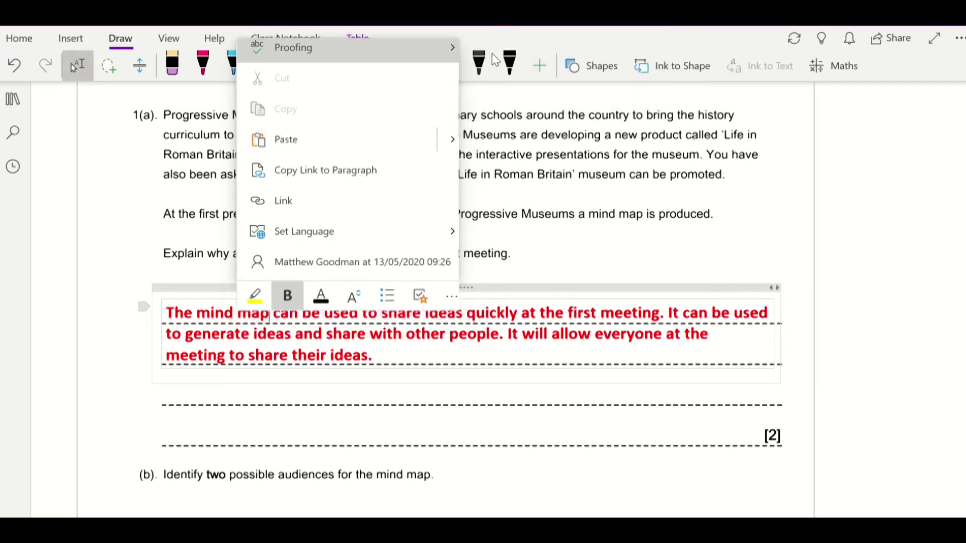
pyautogui.click(263, 64)
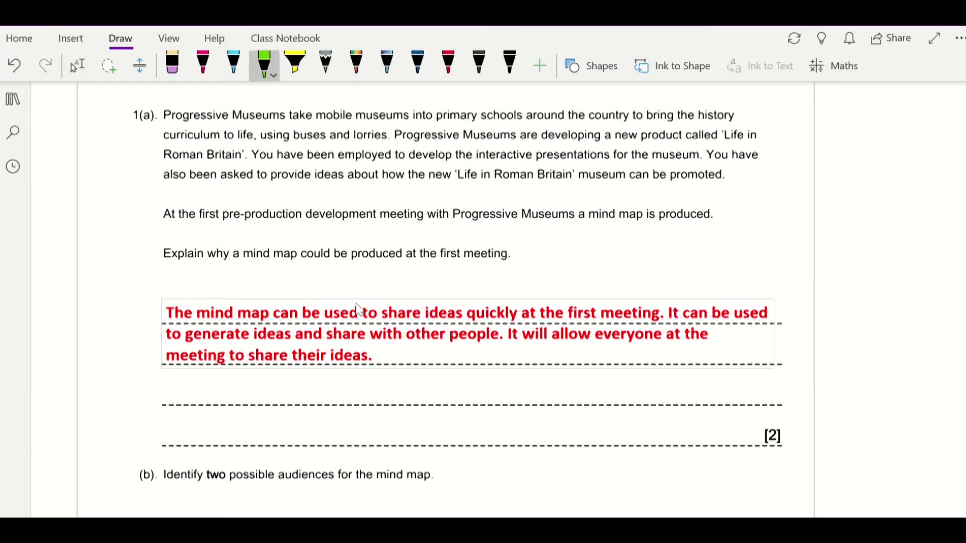
pyautogui.moveTo(445, 303); pyautogui.dragTo(477, 269)
pyautogui.moveTo(522, 308); pyautogui.dragTo(557, 278)
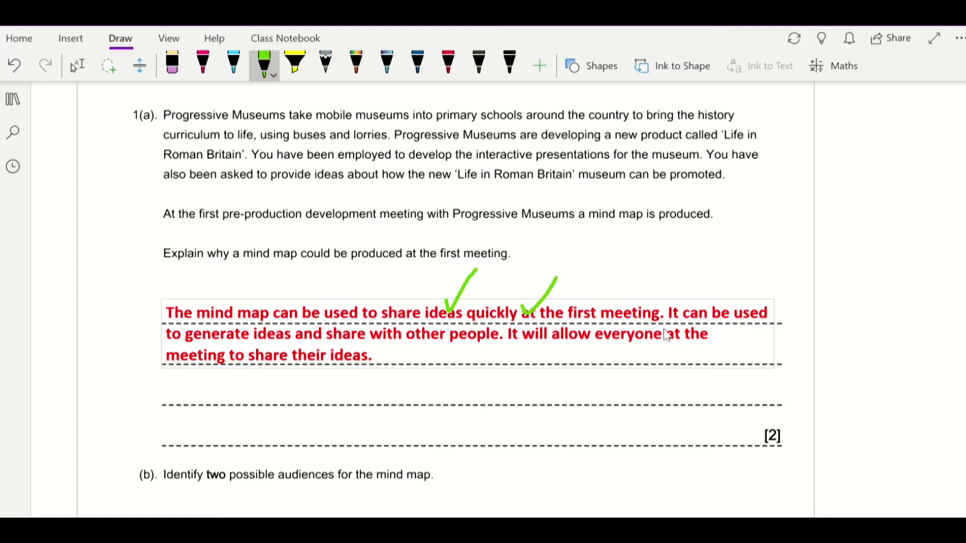
# Circle the 1(a) [2] mark total in green and tick further key phrases.
pyautogui.moveTo(775, 419)
pyautogui.mouseDown()
pyautogui.moveTo(754, 441)
pyautogui.moveTo(781, 431)
pyautogui.mouseUp()
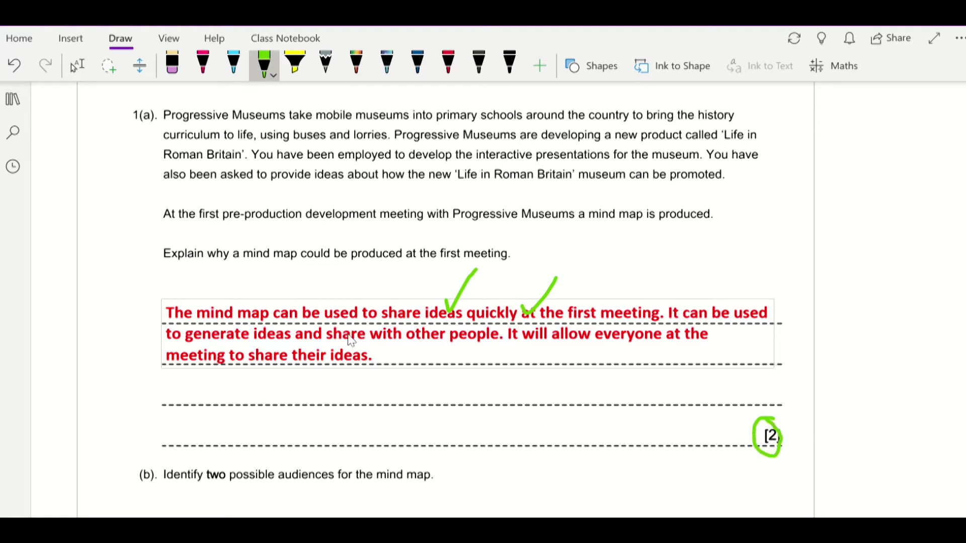
pyautogui.moveTo(272, 335); pyautogui.dragTo(305, 311)
pyautogui.moveTo(397, 336); pyautogui.dragTo(425, 322)
pyautogui.moveTo(342, 366); pyautogui.dragTo(385, 344)
pyautogui.moveTo(634, 338)
pyautogui.mouseDown()
pyautogui.moveTo(636, 348)
pyautogui.moveTo(671, 316)
pyautogui.mouseUp()
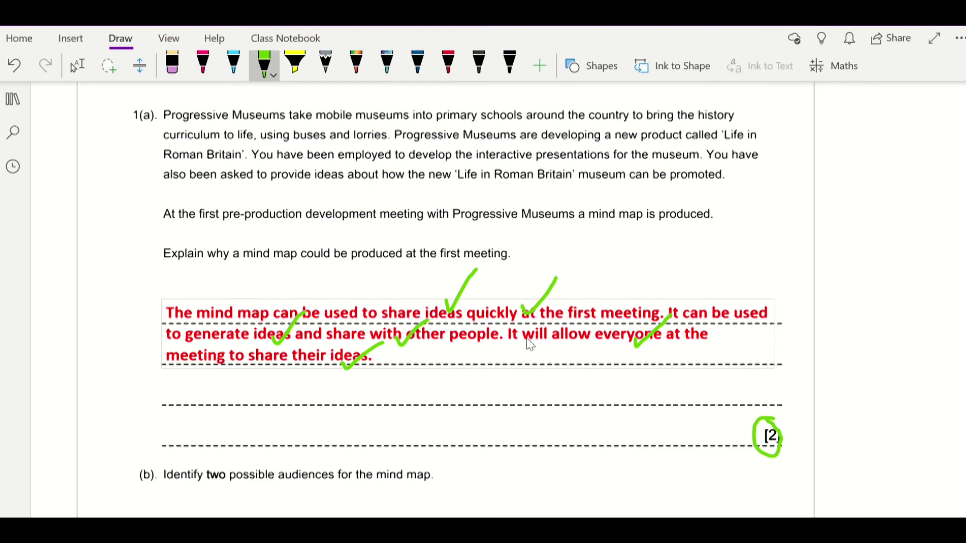
# Switch from inking back to typing and scroll down to question 1(b).
pyautogui.click(80, 67)
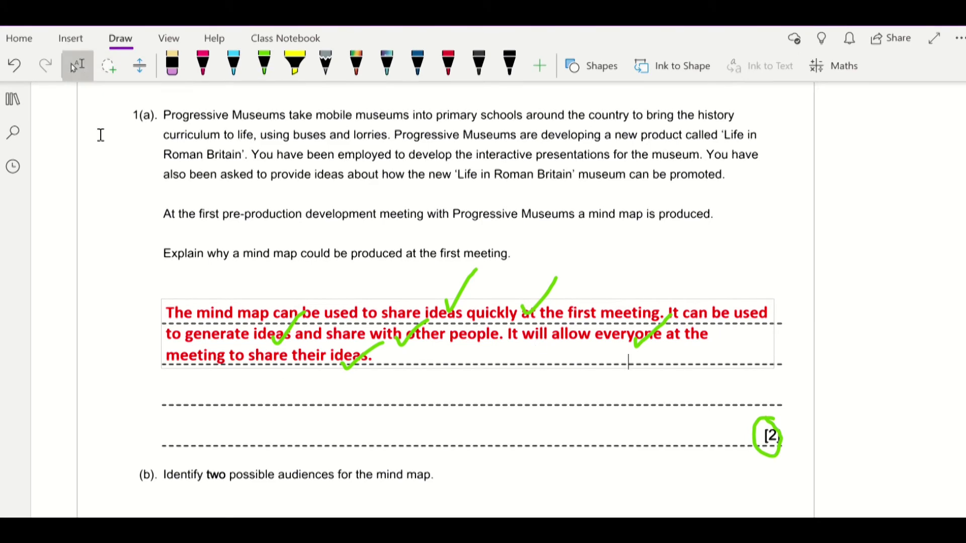
pyautogui.scroll(-3, 150, 280)
# Enter 'Schools teachers' and 'Museum owners/Progressive museums' as 1(b) answers, starting 'Graphic des' below.
pyautogui.click(198, 366)
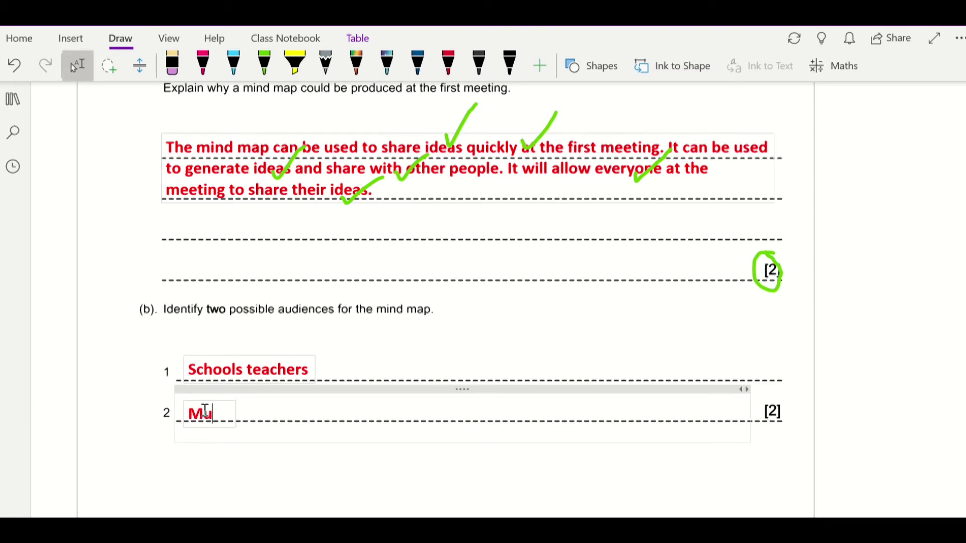
pyautogui.write('seu')
pyautogui.write('mm')
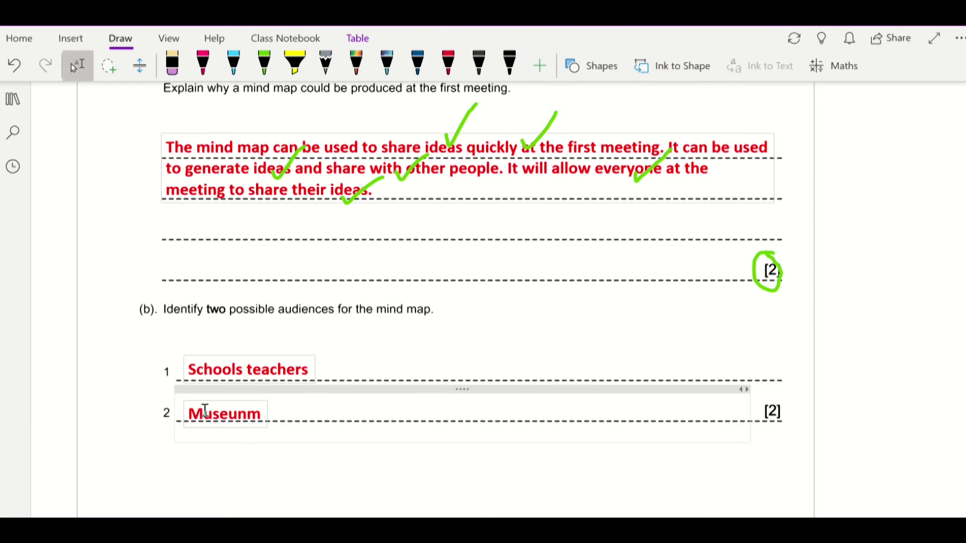
pyautogui.press('BackSpace')
pyautogui.press('BackSpace')
pyautogui.write('m owners')
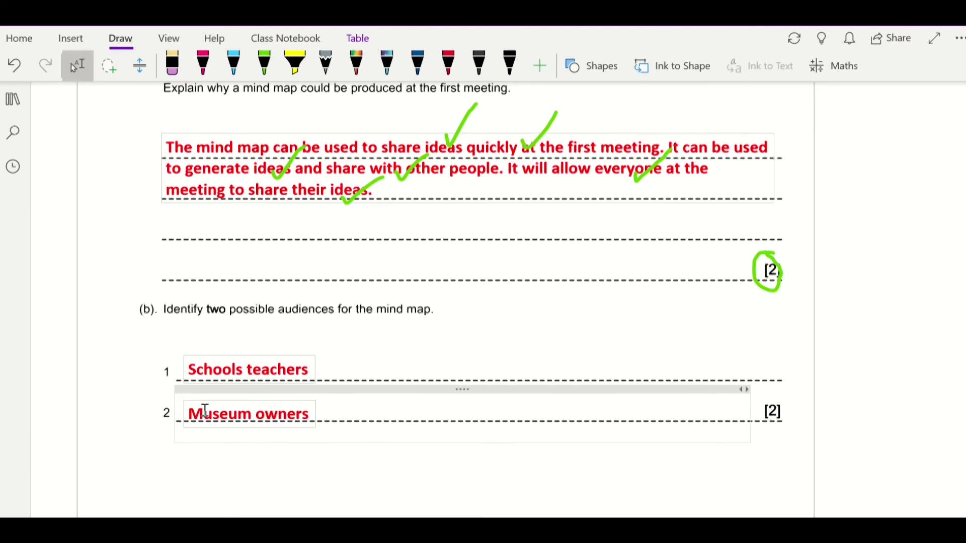
pyautogui.write('/Progress')
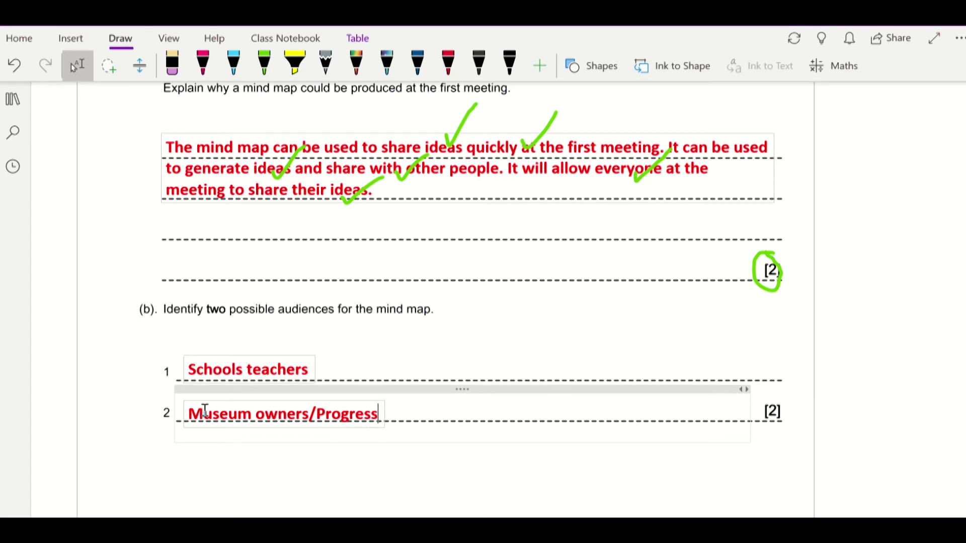
pyautogui.write('ive muse')
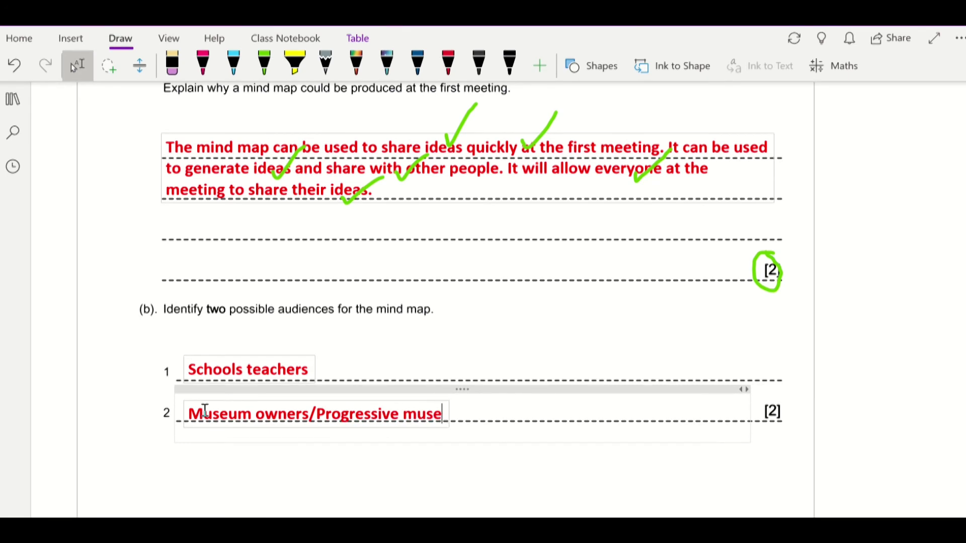
pyautogui.write('ums')
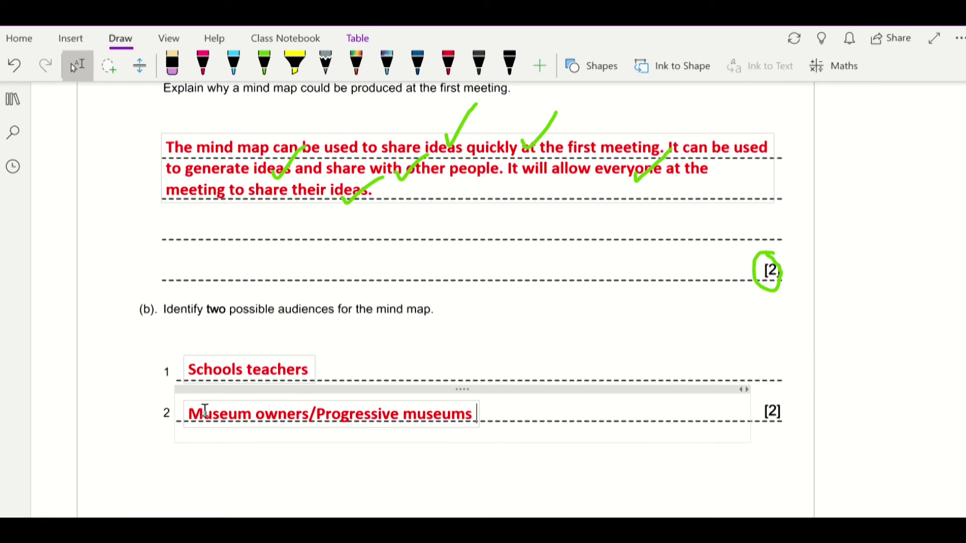
pyautogui.press('Return')
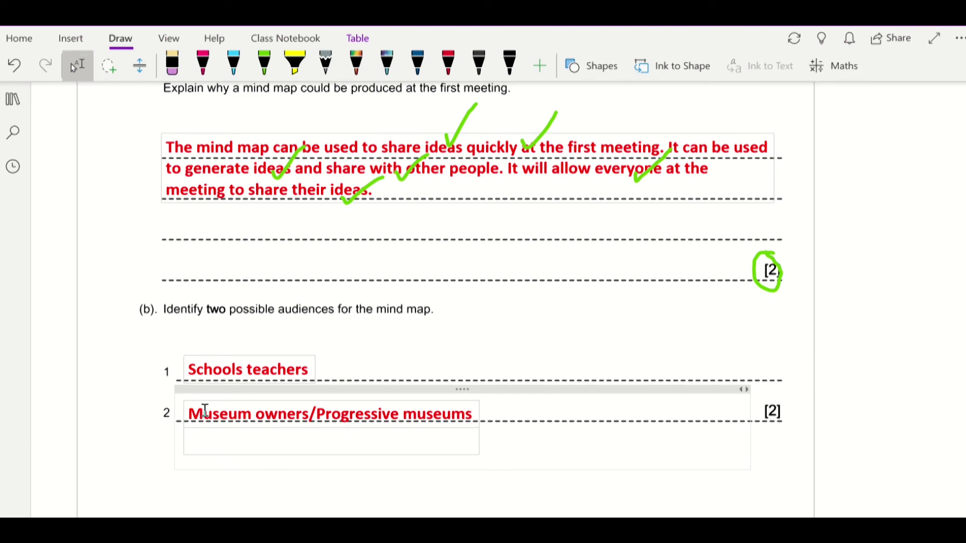
pyautogui.write('Graphic des')
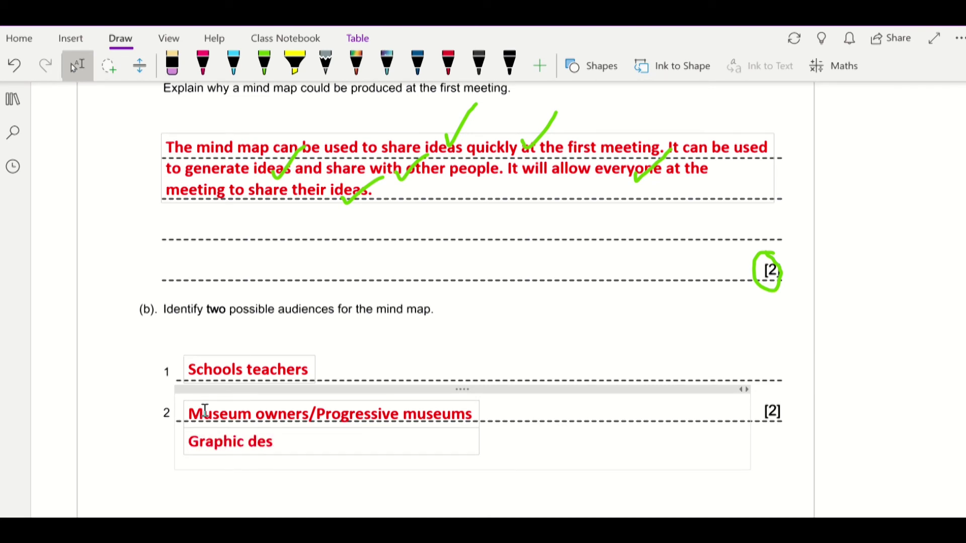
pyautogui.write('igns/dea')
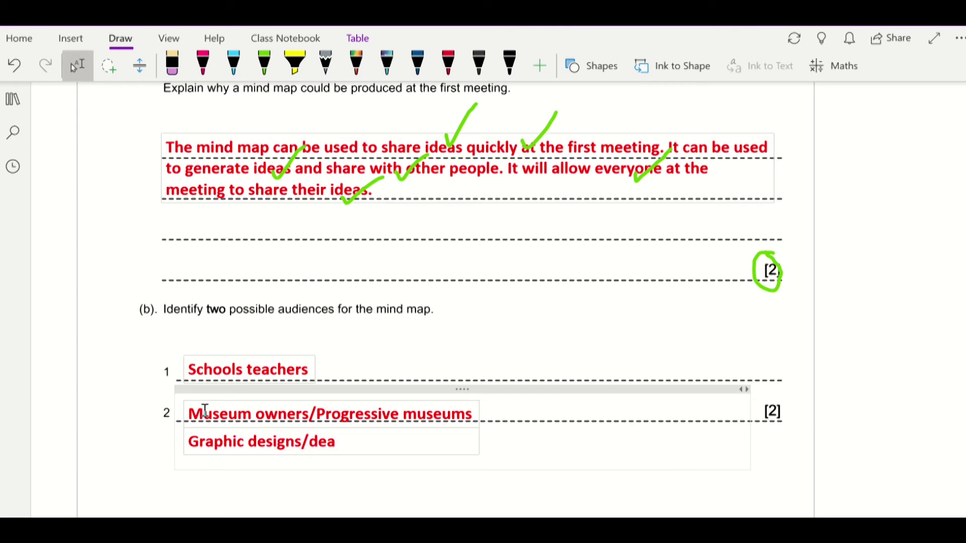
# Complete 'Graphic designs/design' and add 'Actors' as the next 1(b) answer.
pyautogui.press('BackSpace')
pyautogui.write('sign')
pyautogui.press('Return')
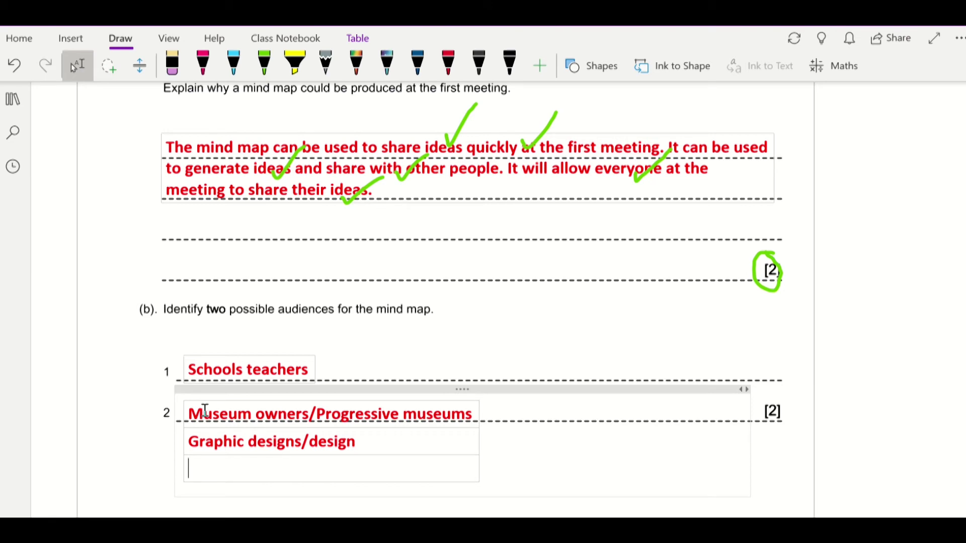
pyautogui.write('Actors')
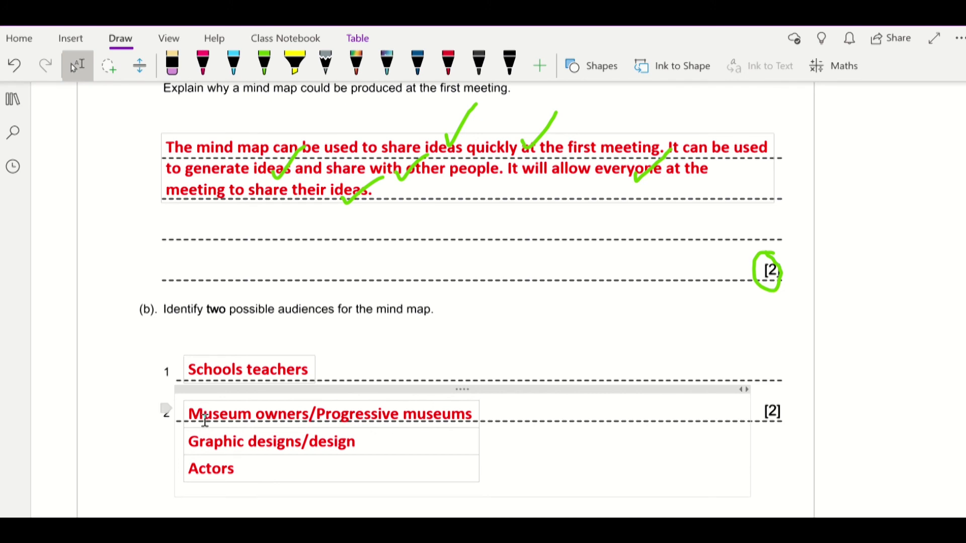
pyautogui.click(269, 76)
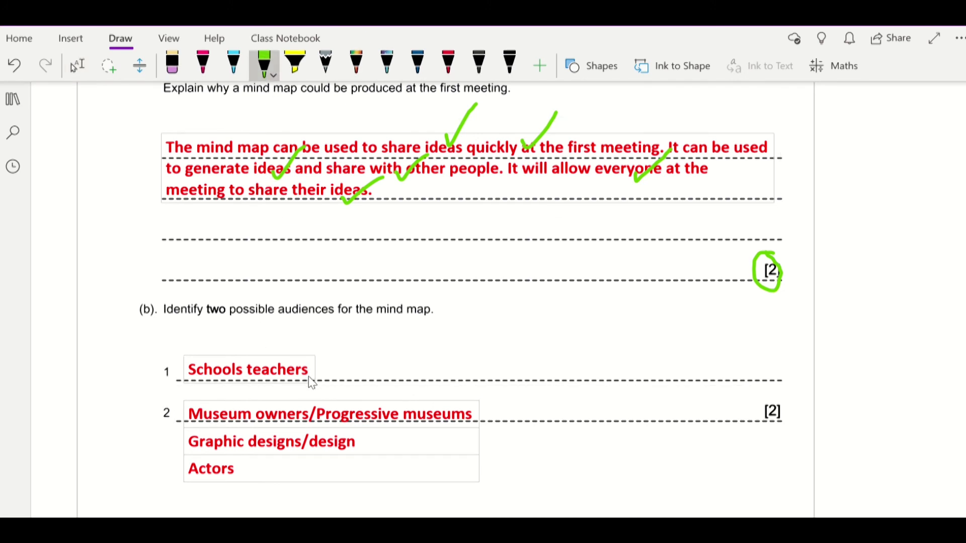
# Tick Schools teachers, Museum owners, Progressive museums, Graphic designs and Actors, then circle 1(b)'s [2].
pyautogui.moveTo(308, 374); pyautogui.dragTo(332, 341)
pyautogui.moveTo(300, 403); pyautogui.dragTo(350, 374)
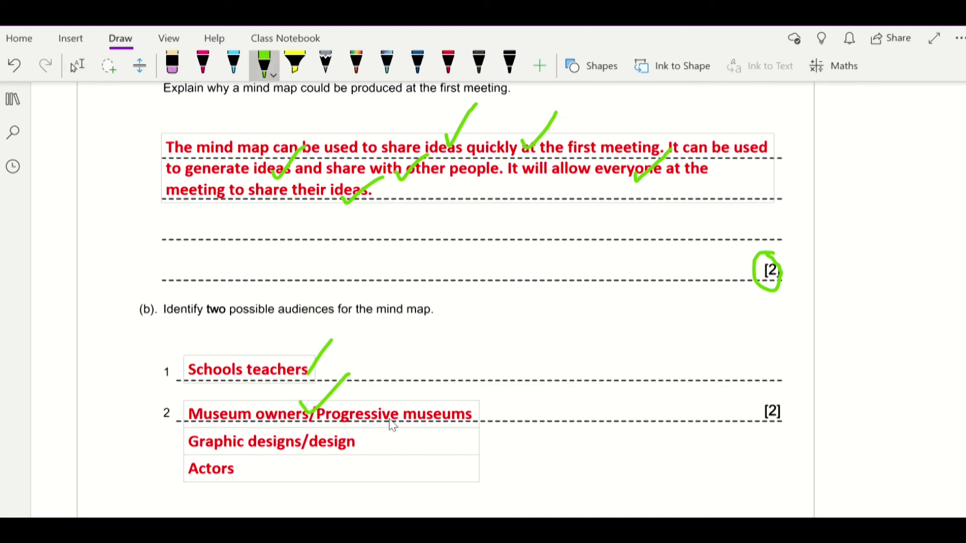
pyautogui.moveTo(441, 413); pyautogui.dragTo(487, 380)
pyautogui.moveTo(344, 447); pyautogui.dragTo(399, 410)
pyautogui.moveTo(236, 469)
pyautogui.mouseDown()
pyautogui.moveTo(239, 479)
pyautogui.moveTo(296, 425)
pyautogui.mouseUp()
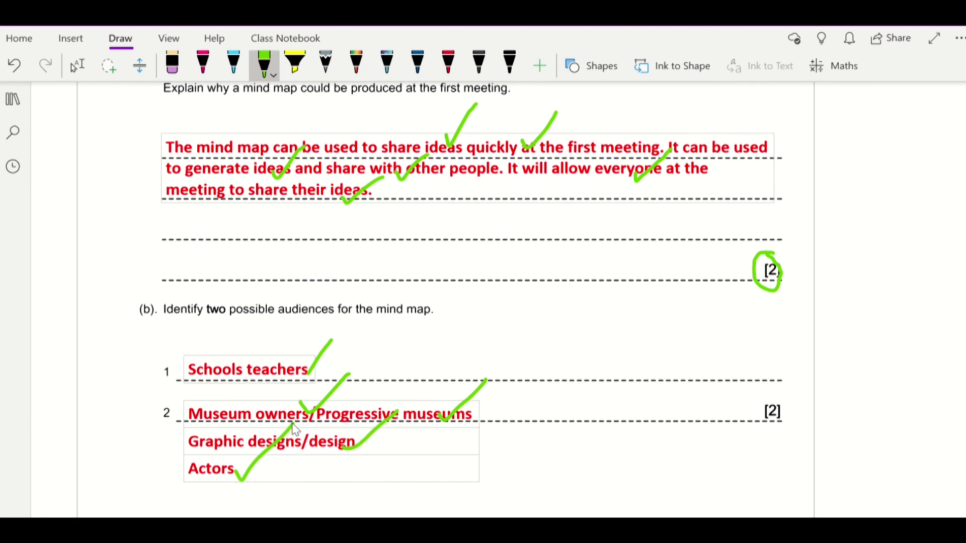
pyautogui.moveTo(789, 398); pyautogui.dragTo(779, 440)
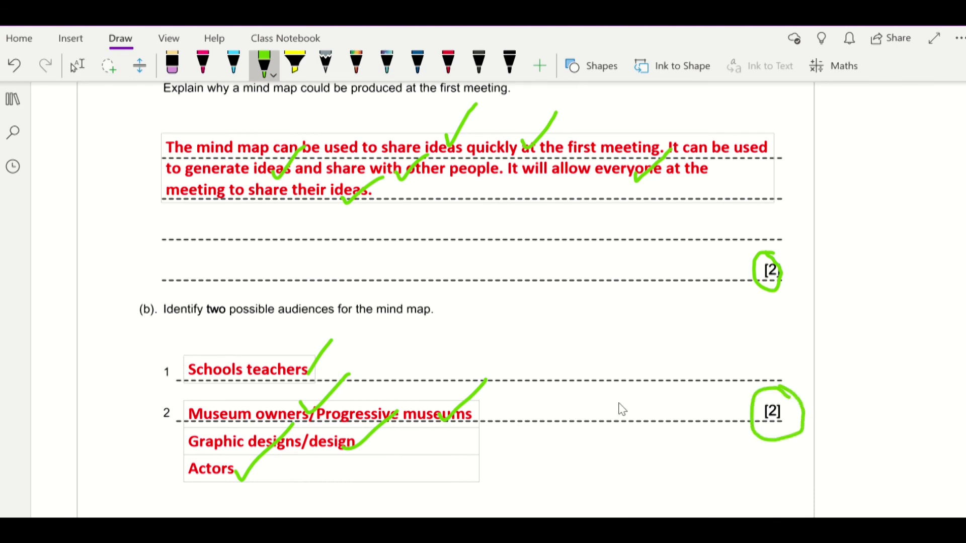